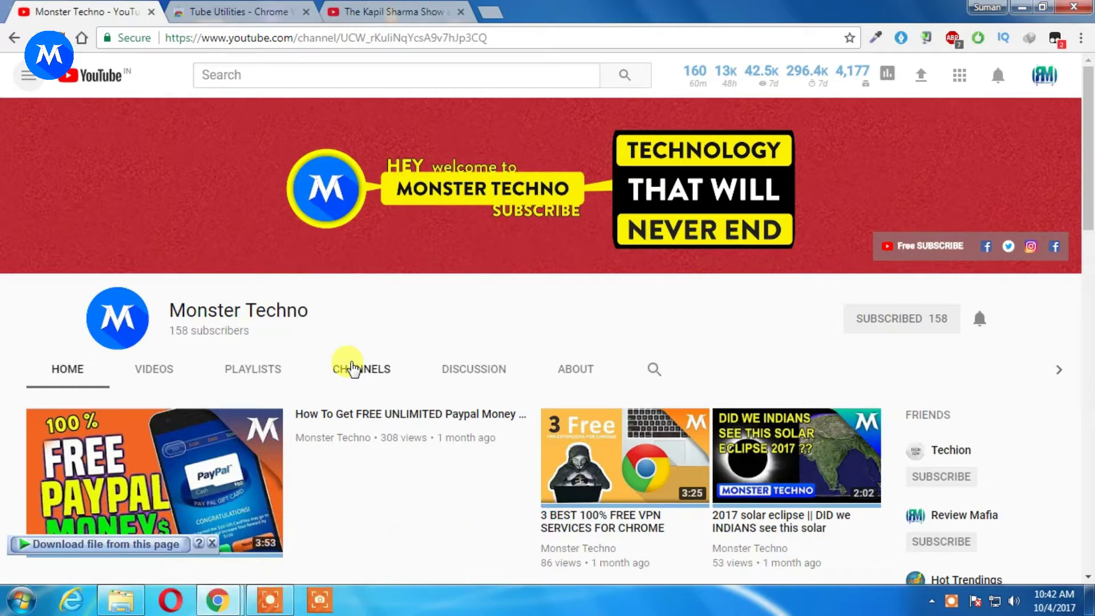
pyautogui.scroll(-1, 342, 354)
pyautogui.scroll(-2, 709, 384)
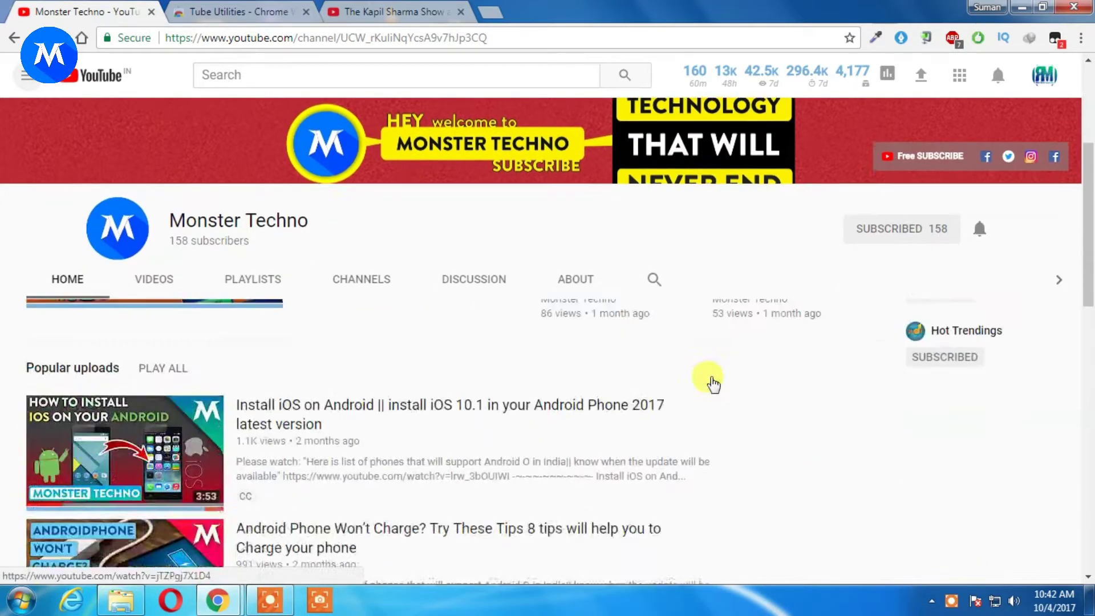
pyautogui.scroll(-1, 673, 508)
pyautogui.scroll(-2, 651, 513)
pyautogui.scroll(-3, 428, 496)
pyautogui.scroll(4, 306, 448)
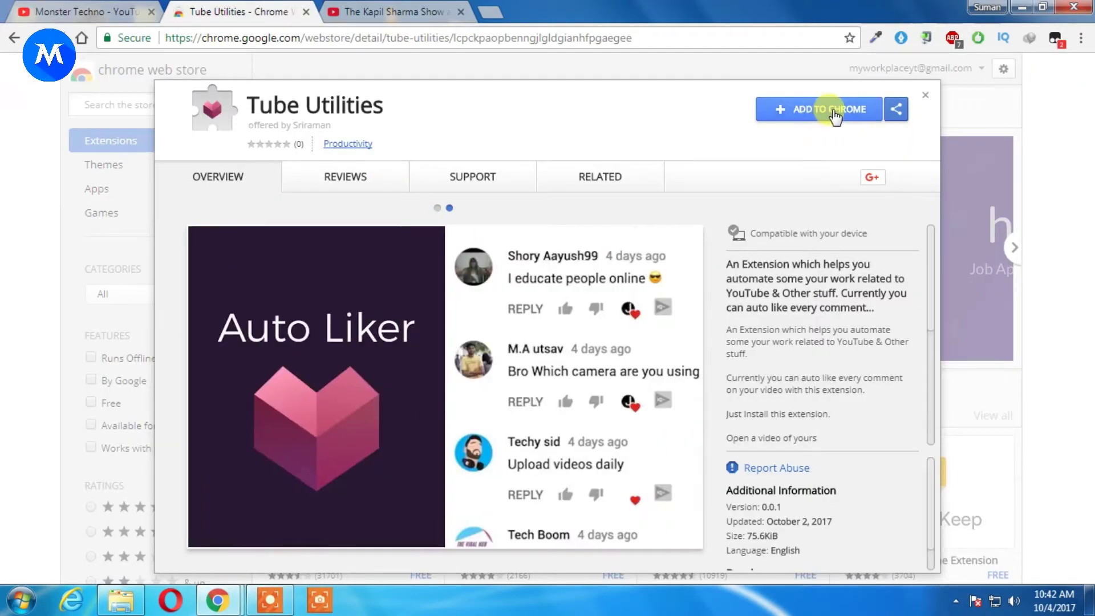
# Step: Install the Tube Utilities extension from the Chrome Web Store and return to the Kapil Sharma Show video
pyautogui.click(834, 111)
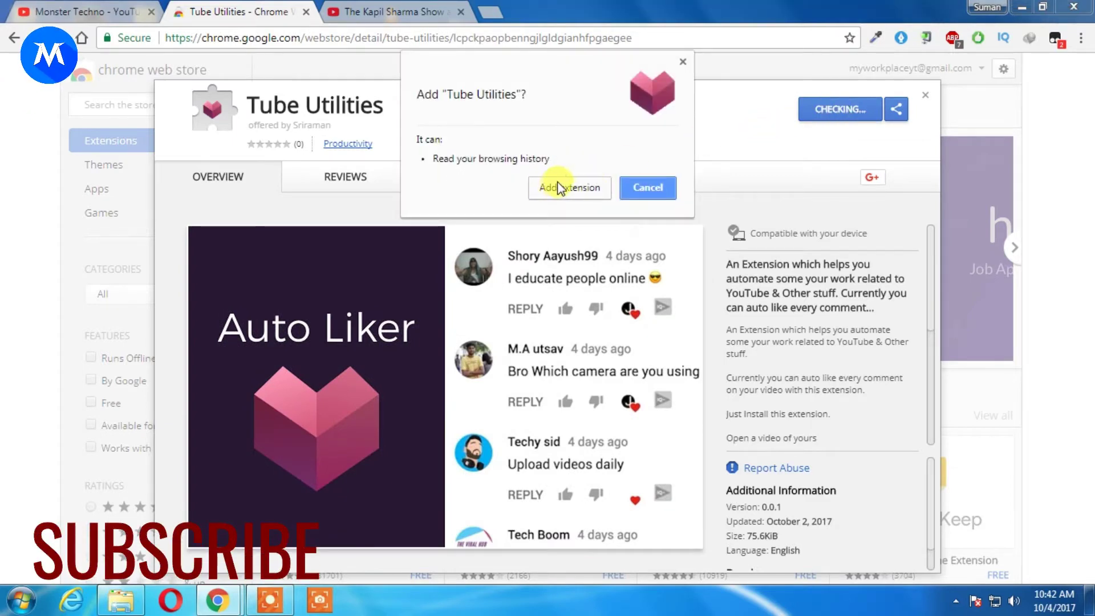
pyautogui.click(561, 187)
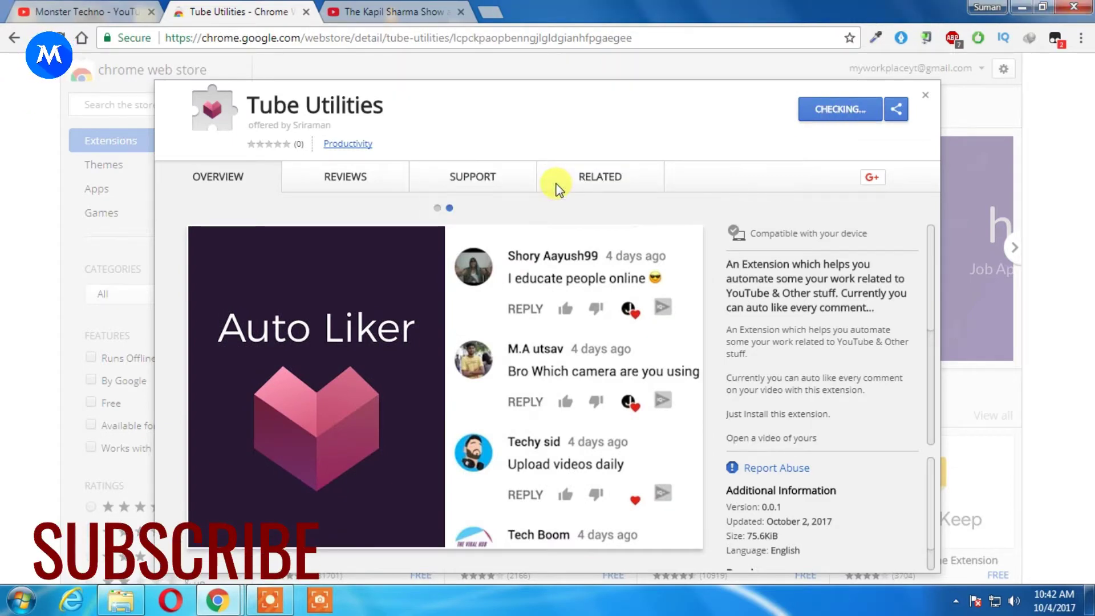
pyautogui.click(345, 9)
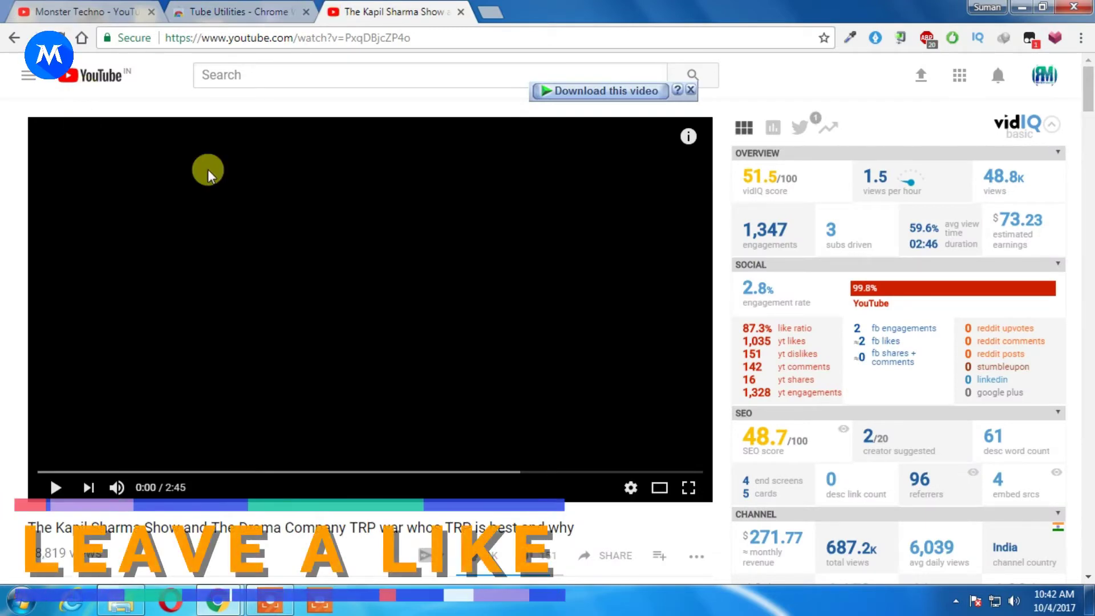
pyautogui.scroll(-5, 513, 367)
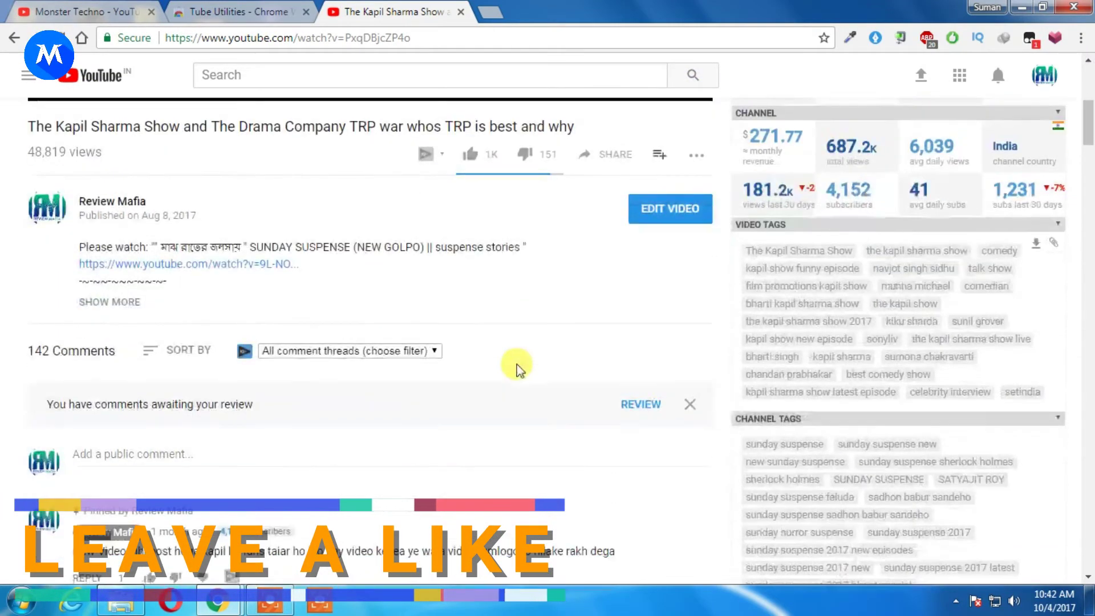
pyautogui.scroll(-2, 514, 364)
pyautogui.scroll(-1, 479, 410)
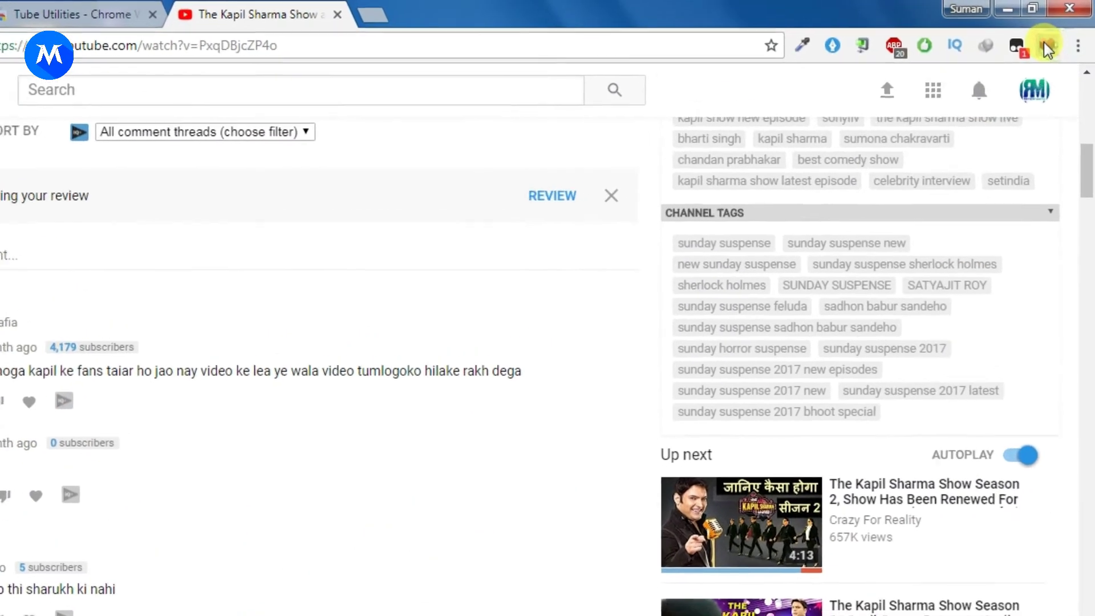
# Step: Run Auto Like from the Tube Utilities toolbar popup to heart every comment on the video
pyautogui.click(1055, 38)
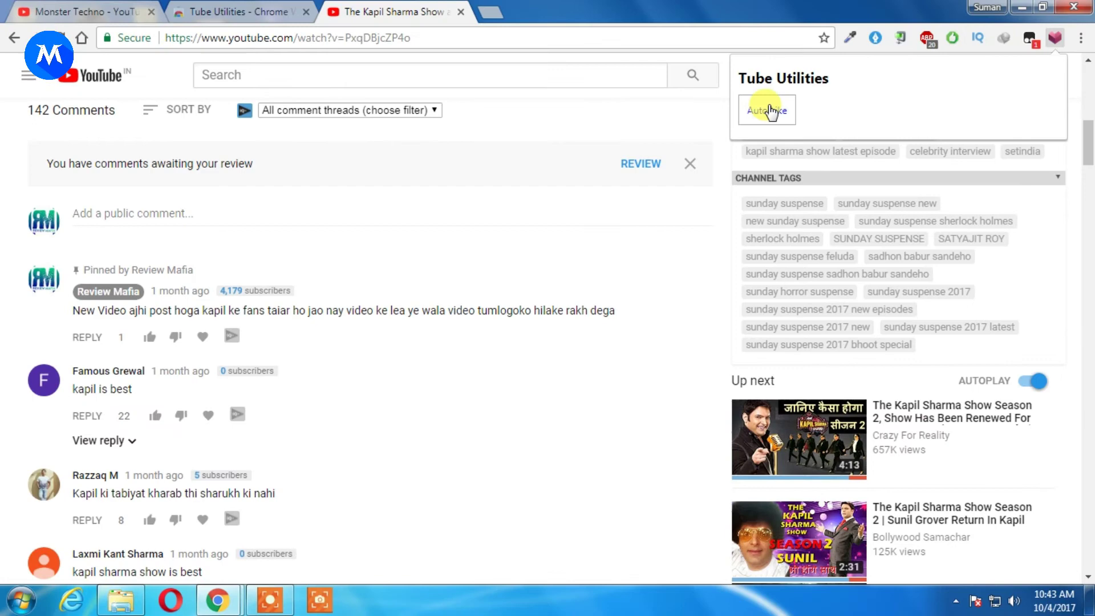
pyautogui.click(769, 112)
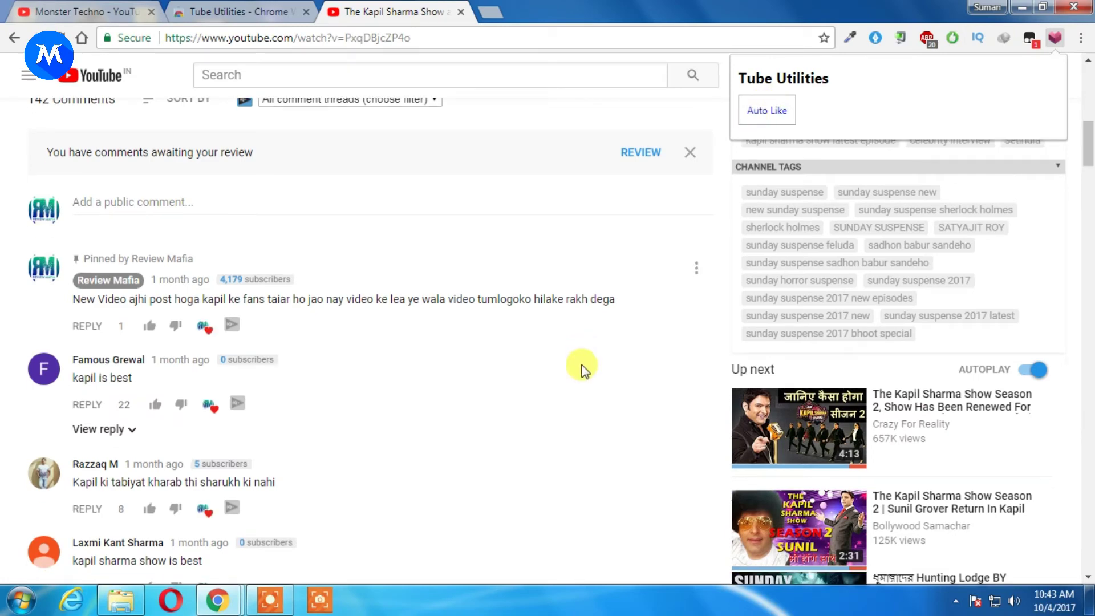
pyautogui.moveTo(1088, 144); pyautogui.dragTo(1085, 539)
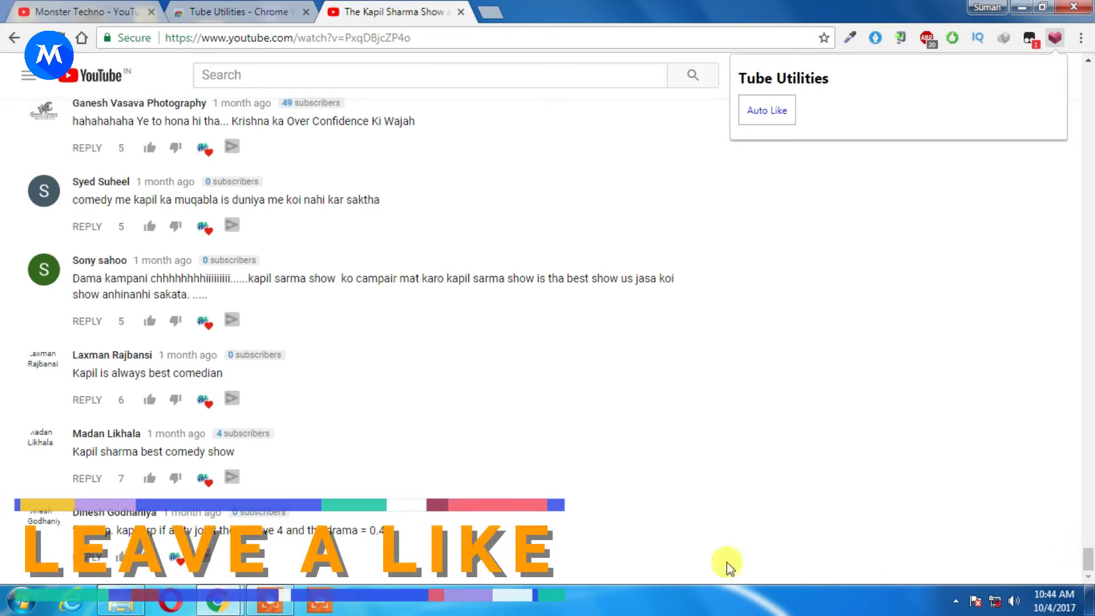
pyautogui.scroll(-10, 556, 398)
pyautogui.scroll(-10, 558, 402)
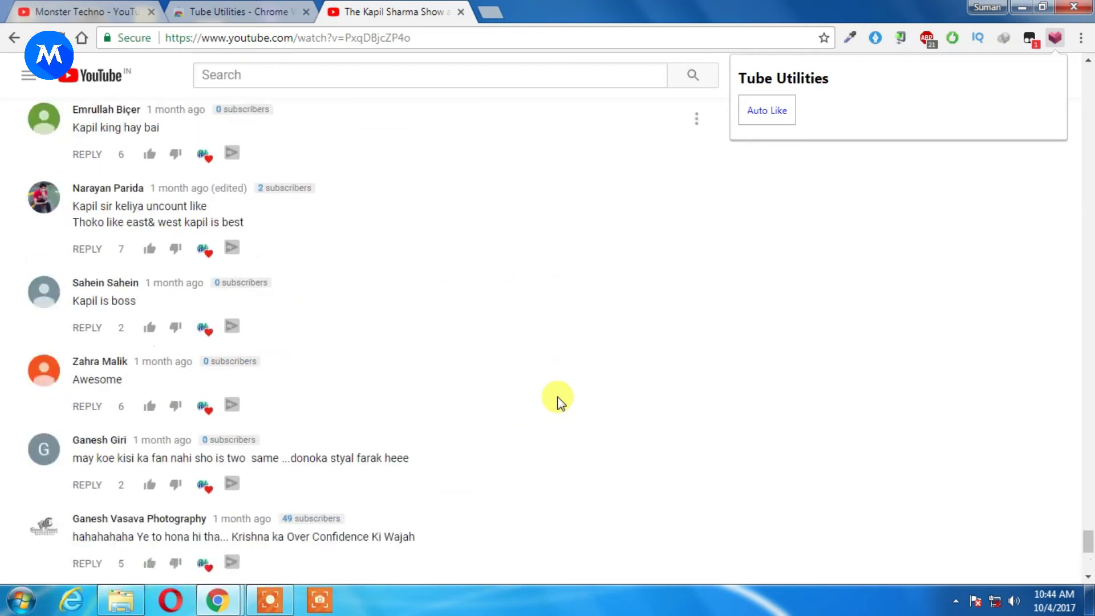